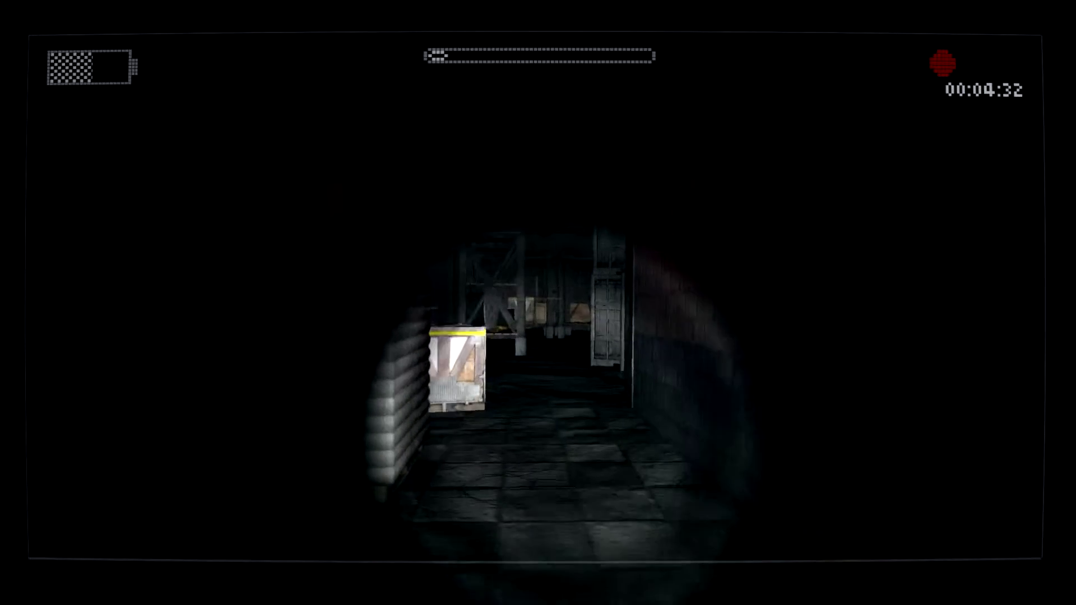
pyautogui.press('w')
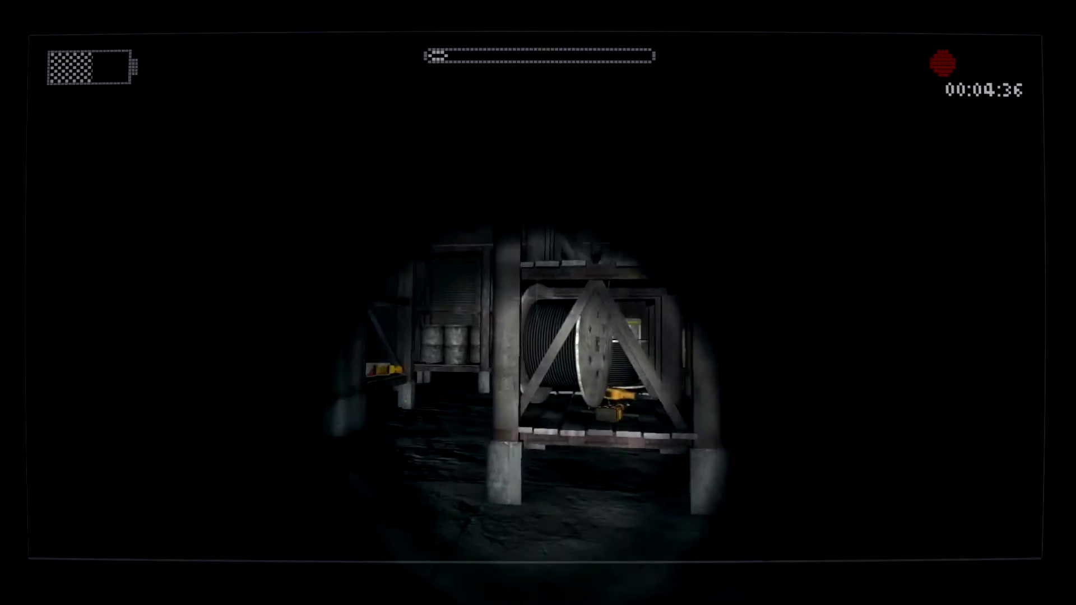
pyautogui.press('w')
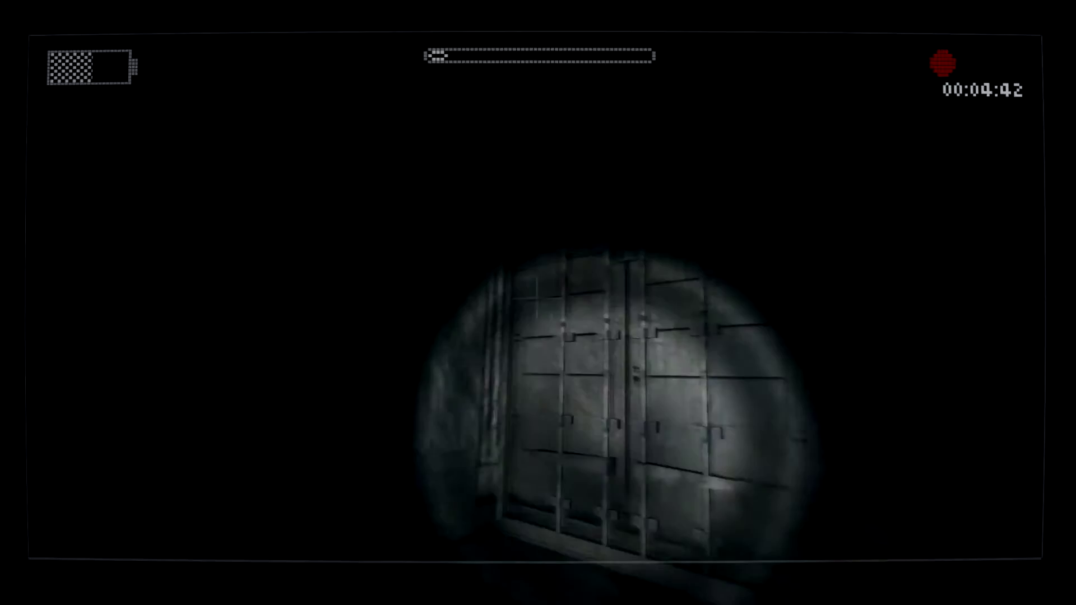
pyautogui.press('w')
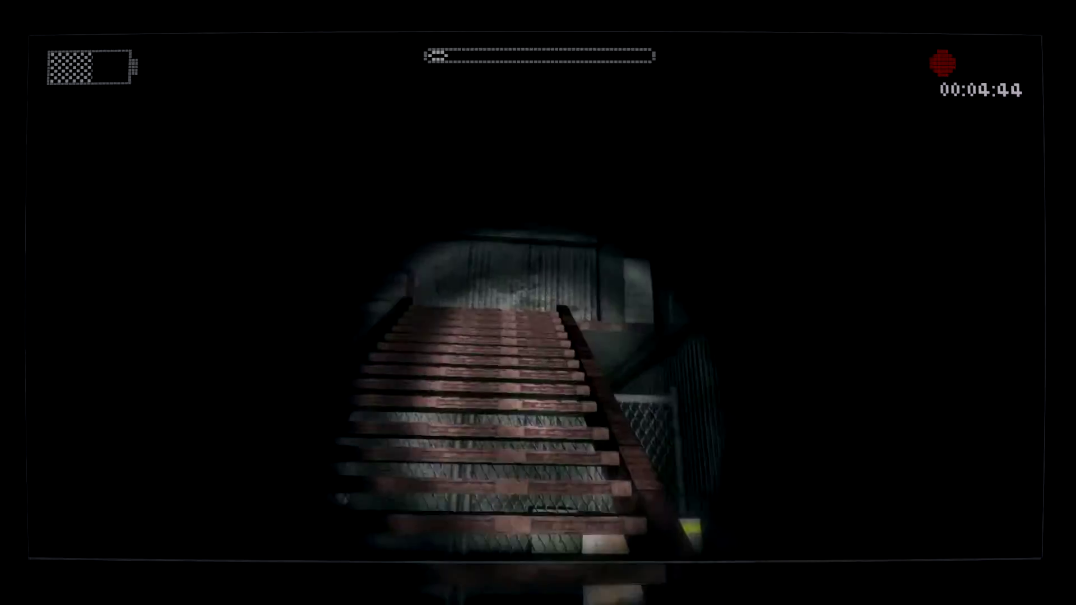
pyautogui.press('w')
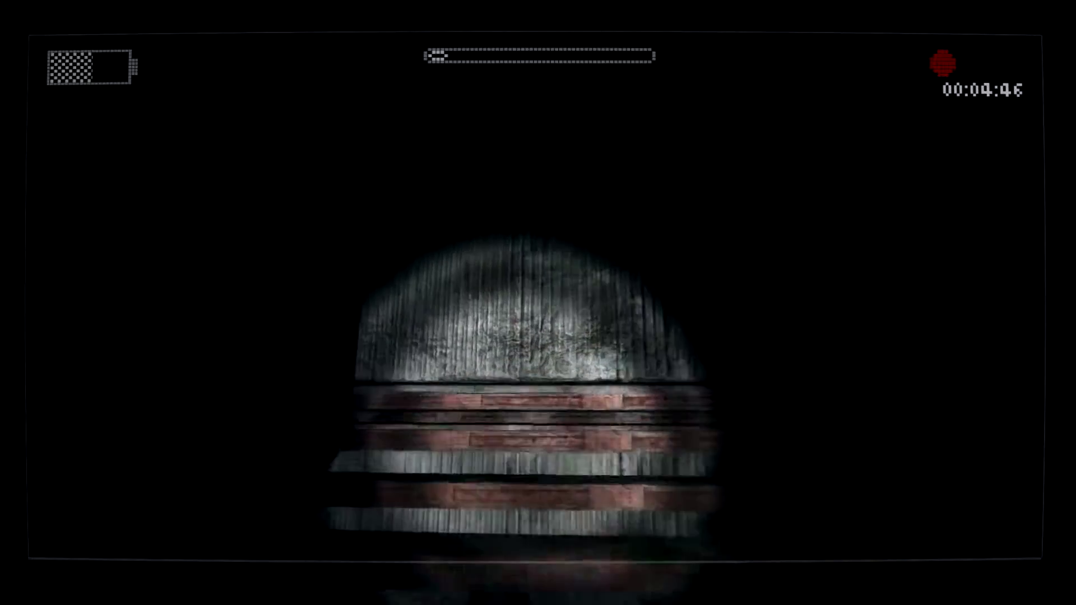
pyautogui.press('w')
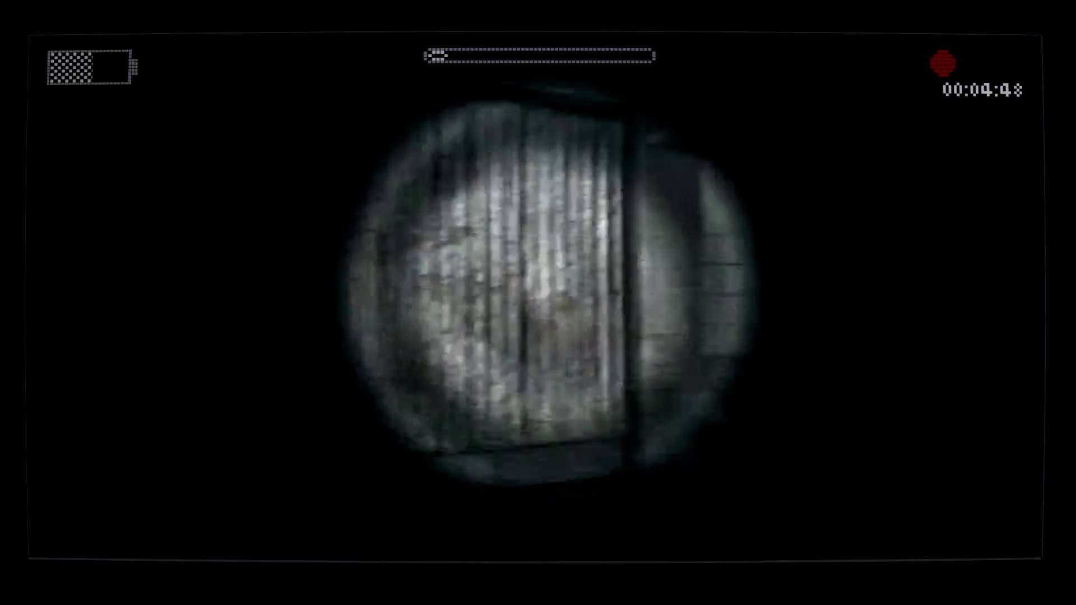
pyautogui.press('w')
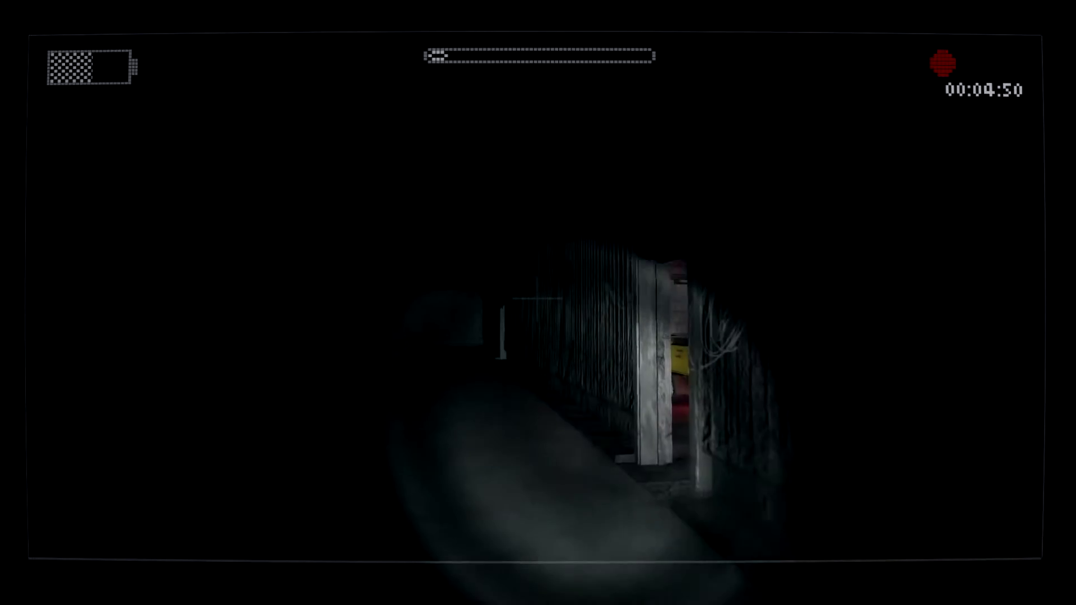
pyautogui.press('w')
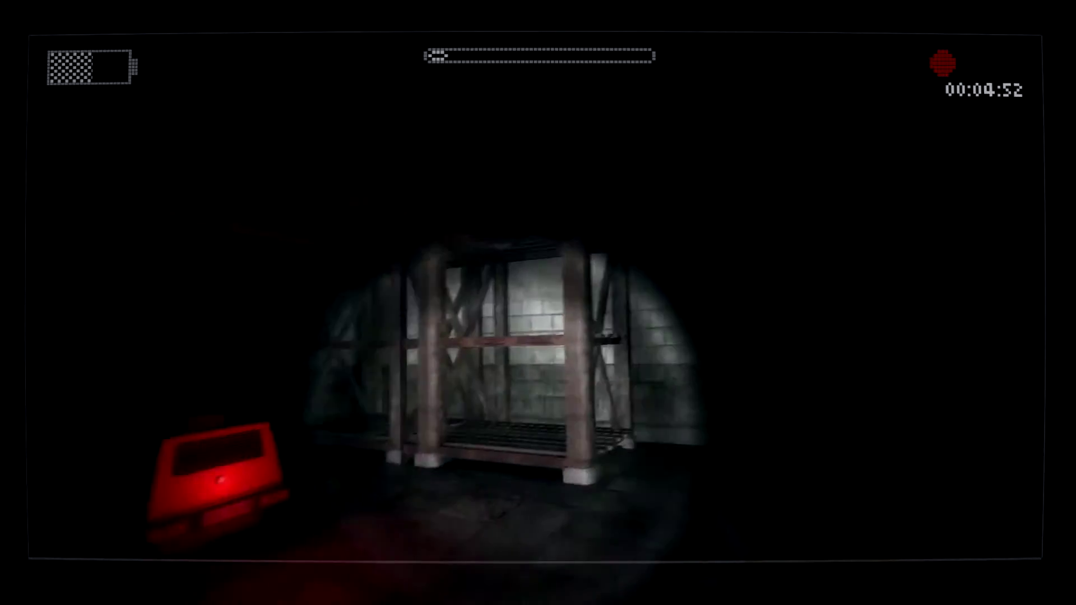
pyautogui.press('w')
pyautogui.click(539, 302)
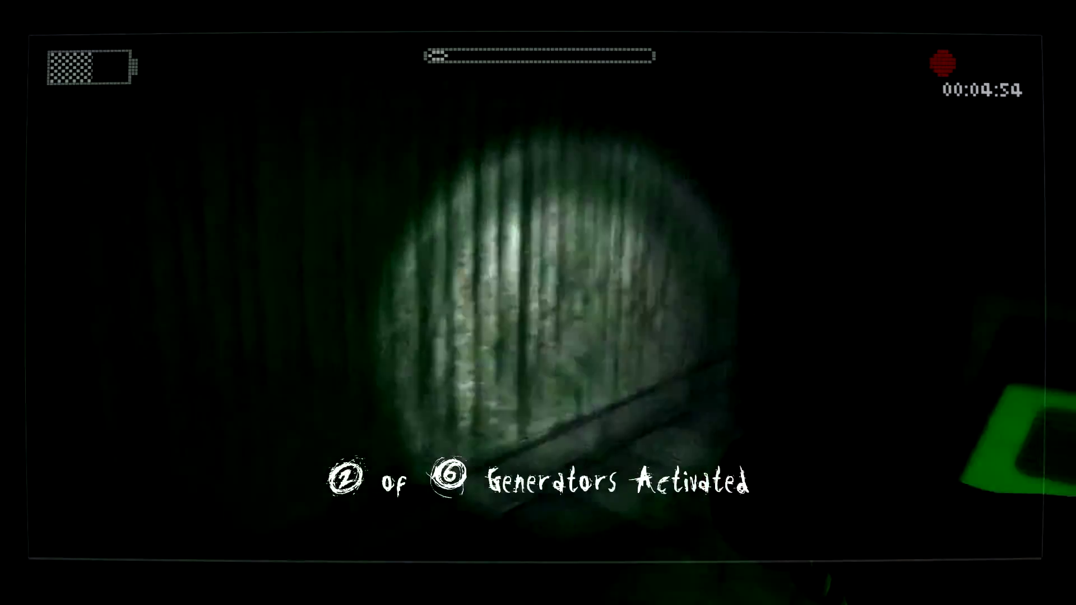
pyautogui.press('w')
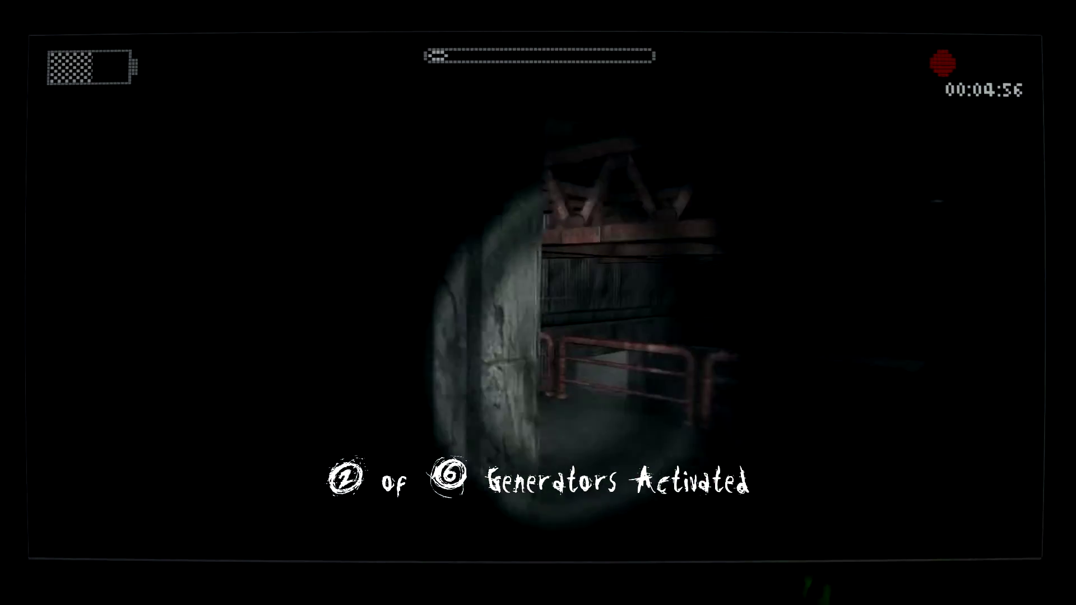
pyautogui.press('w')
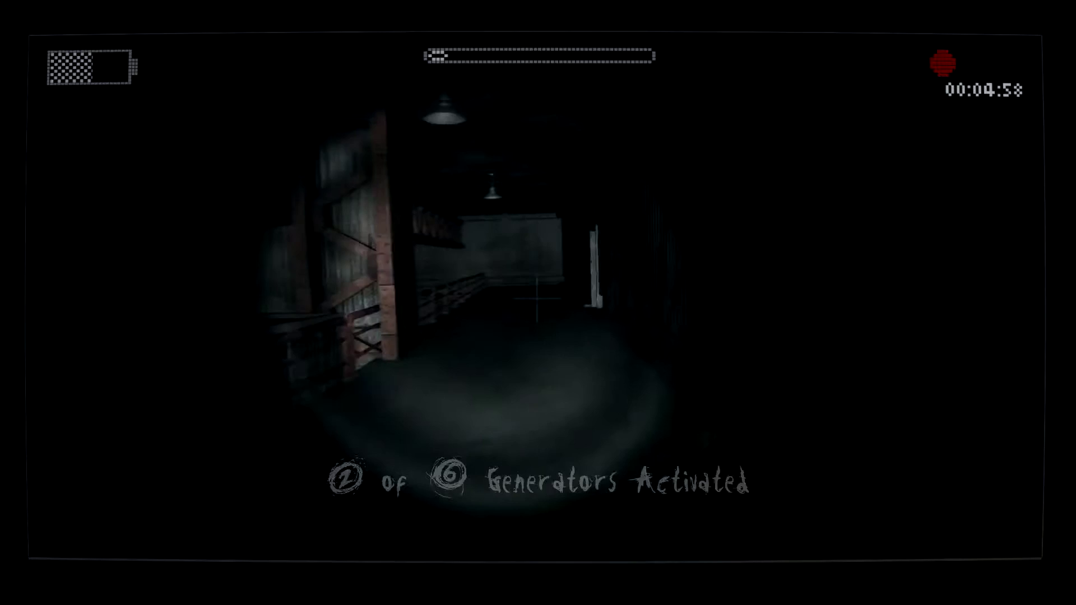
pyautogui.press('w')
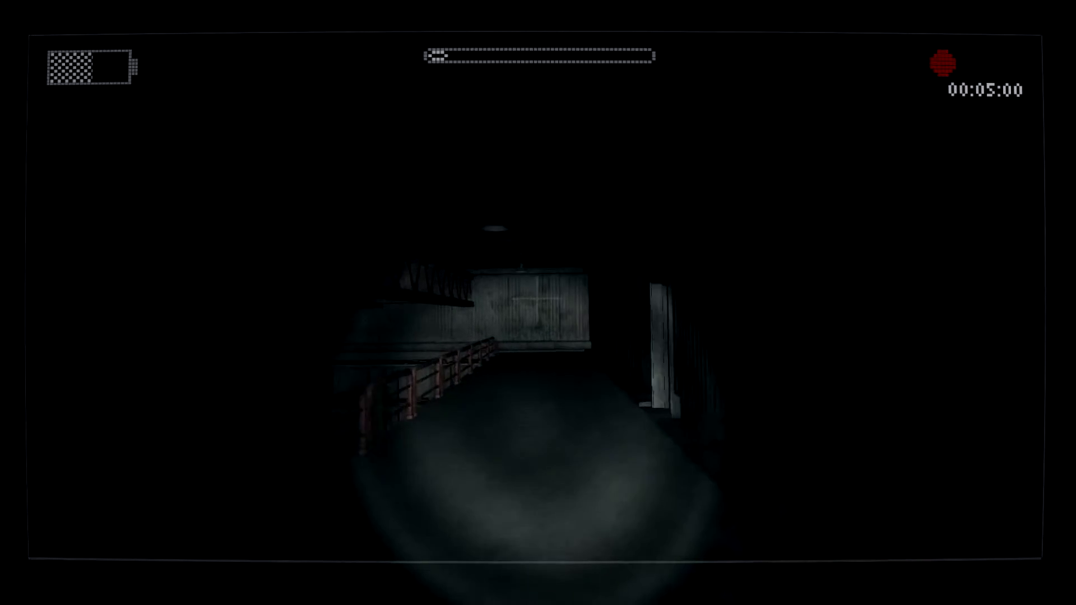
pyautogui.press('w')
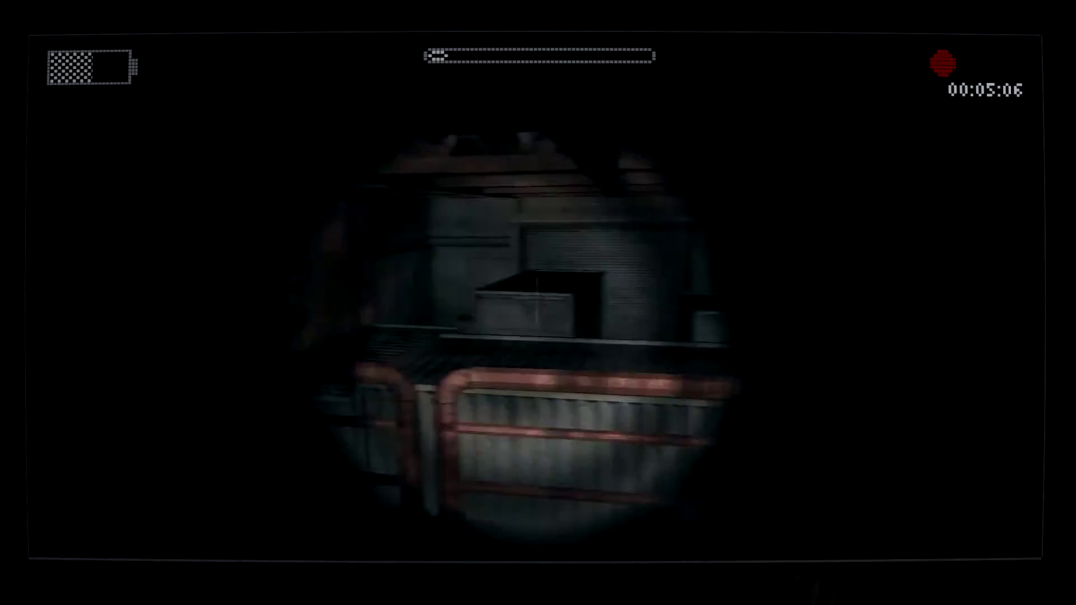
pyautogui.press('w')
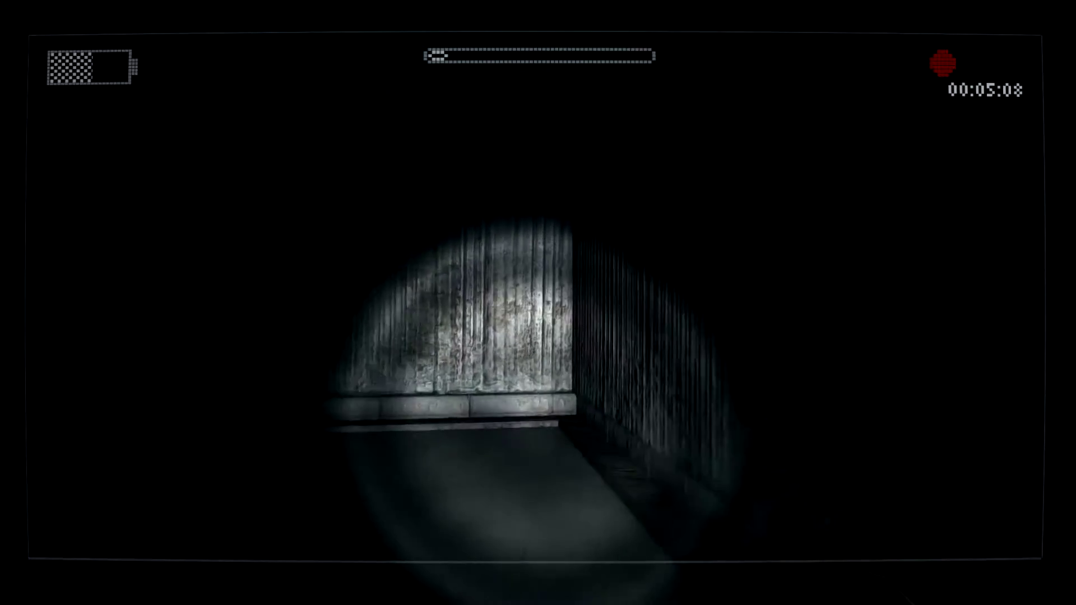
pyautogui.press('w')
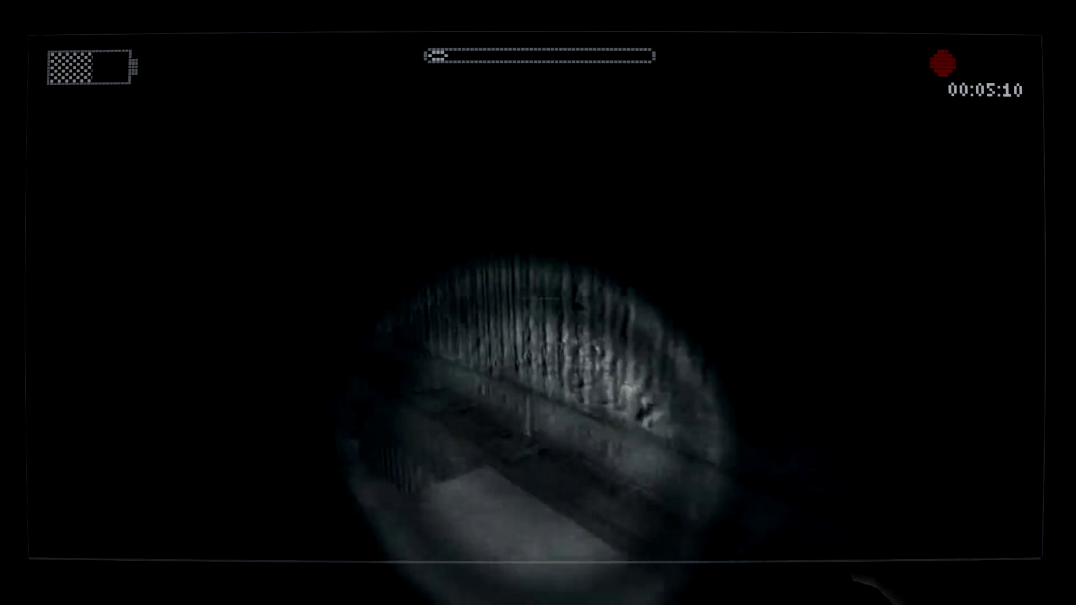
pyautogui.press('w')
pyautogui.press('w')
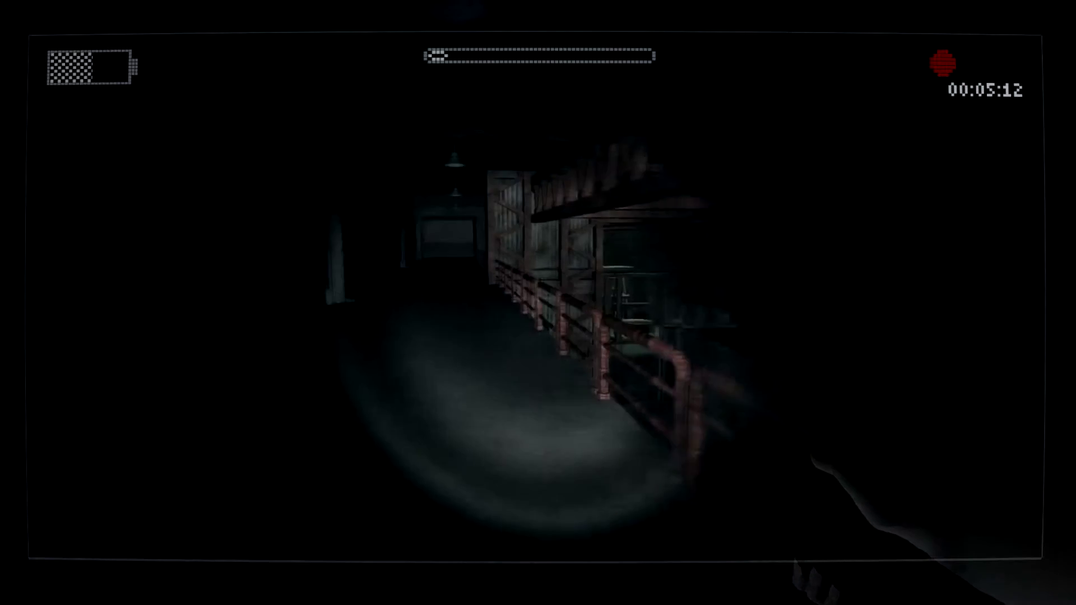
pyautogui.press('w')
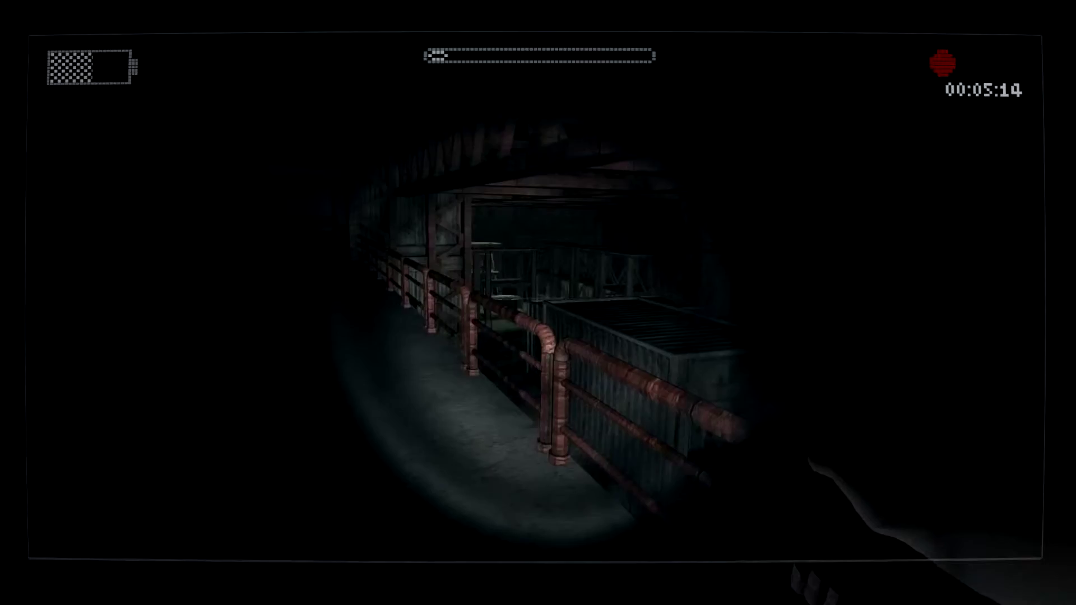
pyautogui.press('w')
pyautogui.press('w')
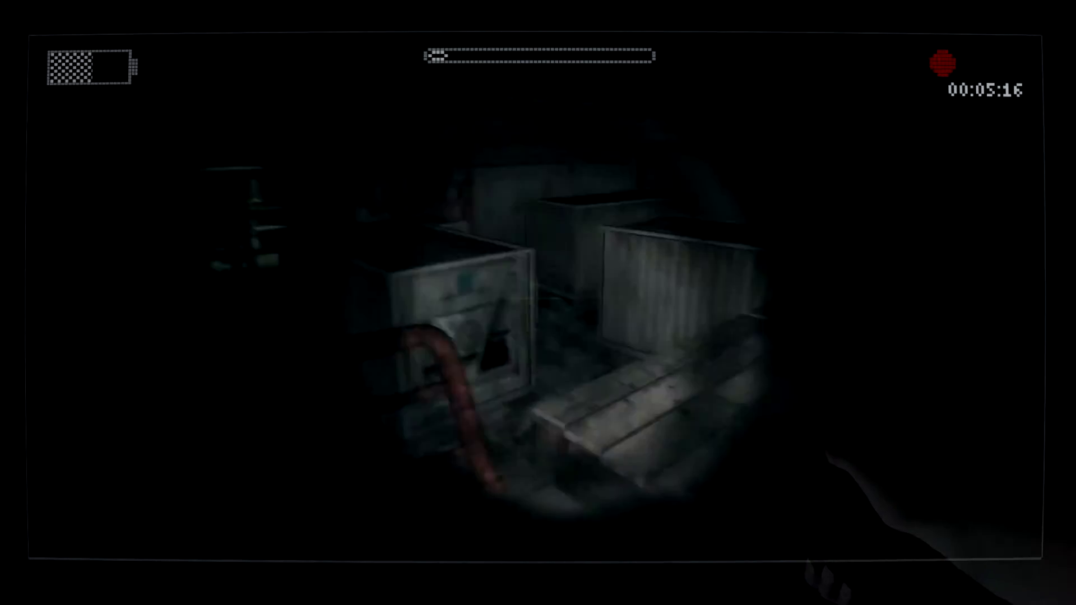
pyautogui.press('w')
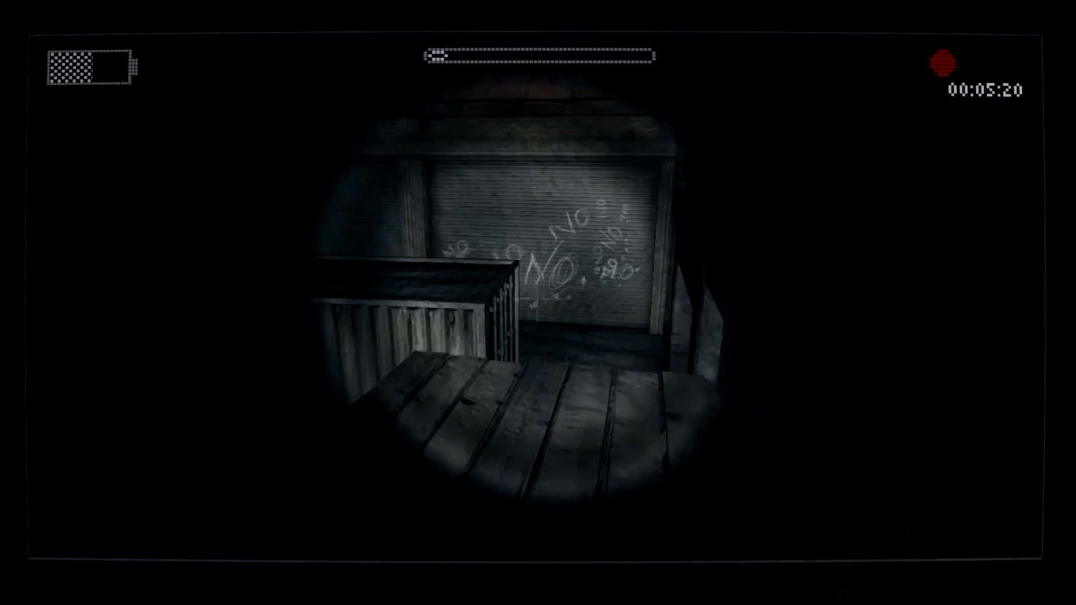
pyautogui.press('w')
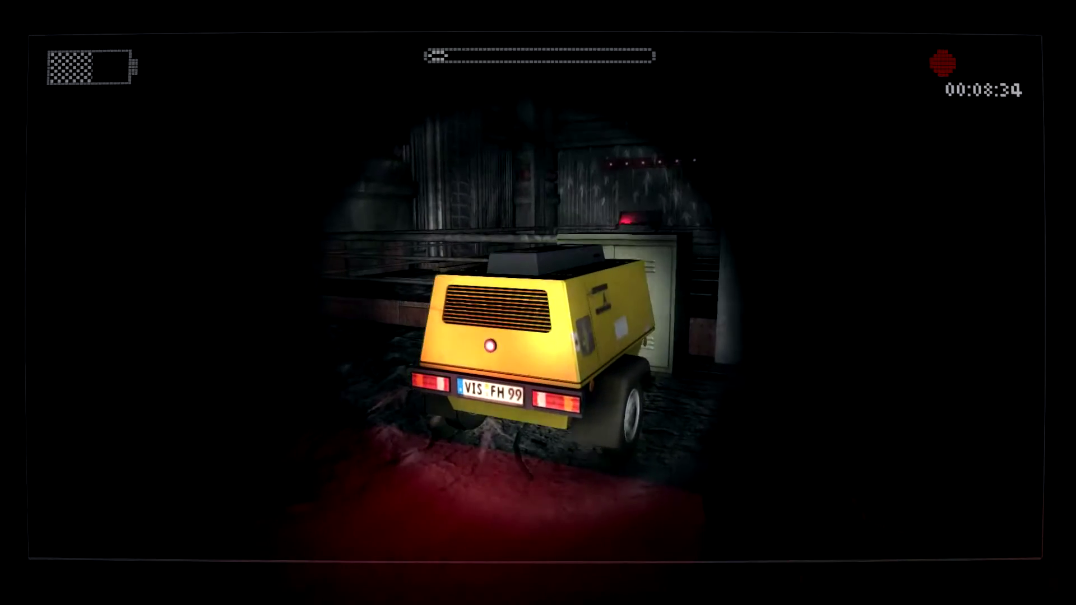
pyautogui.click(521, 354)
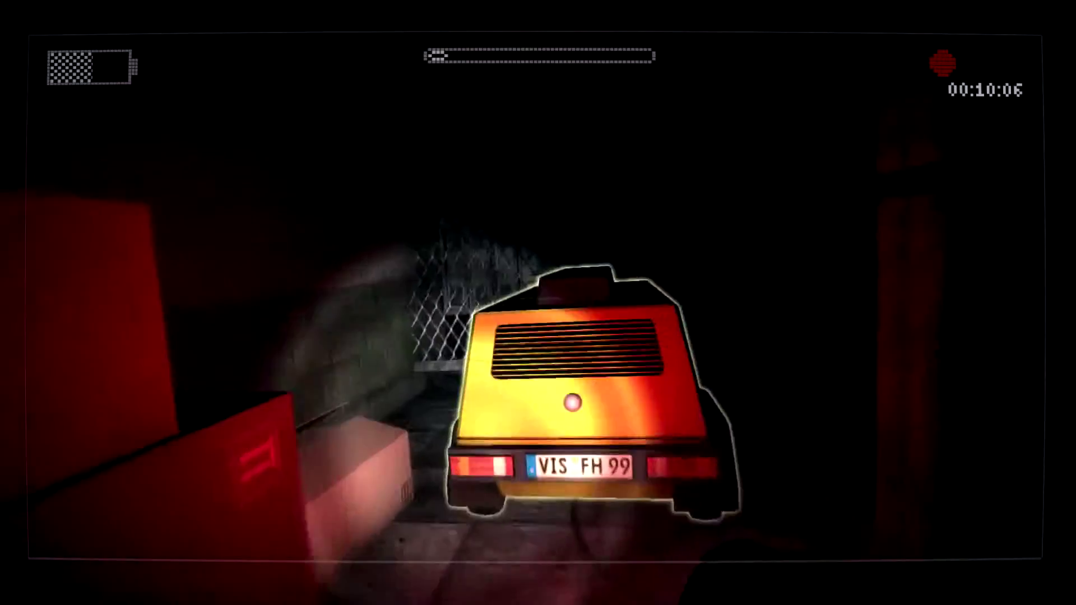
pyautogui.click(538, 303)
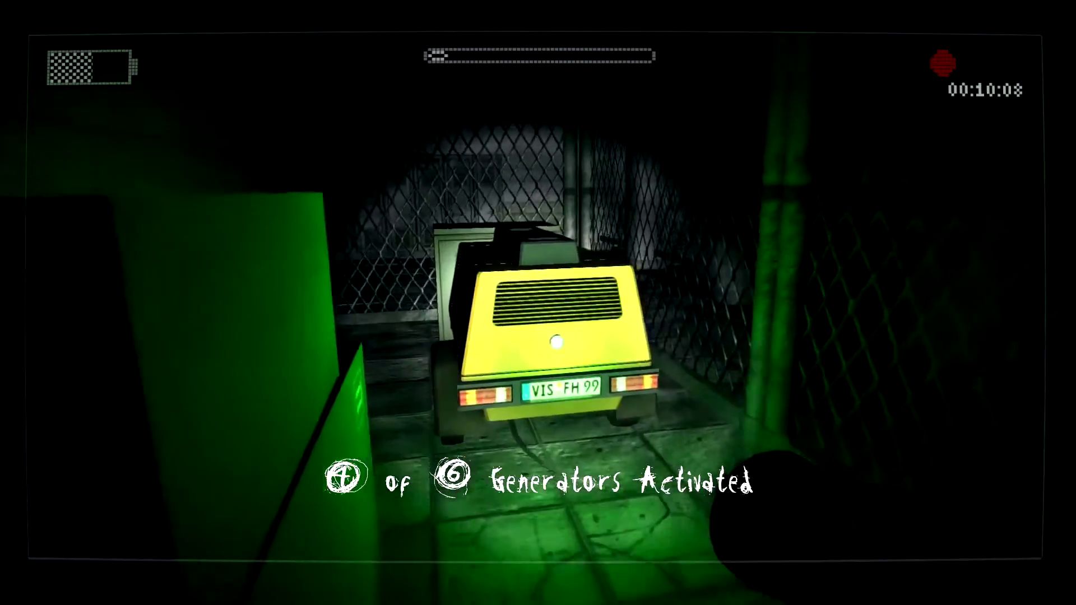